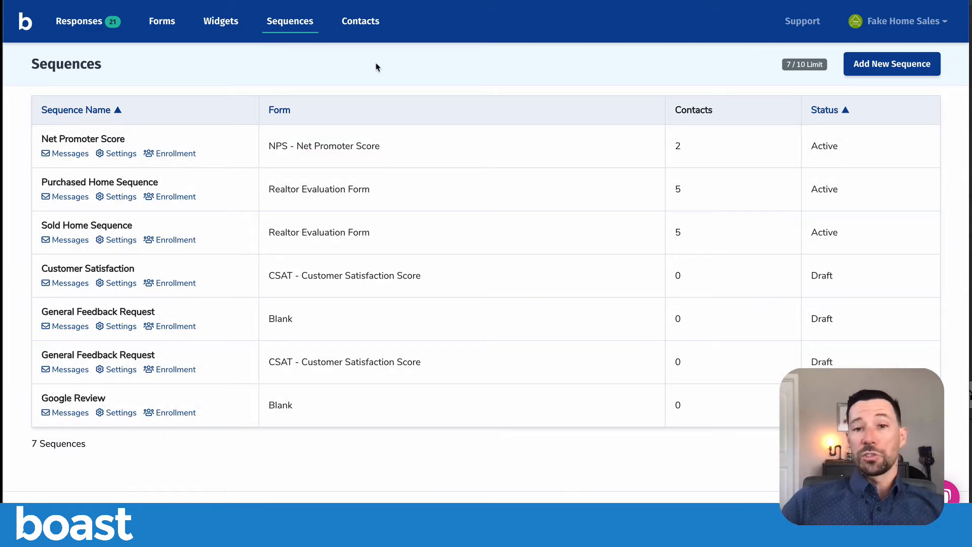
- Create a new sequence from the General Feedback Request template using the Realtor Evaluation Form
click(902, 68)
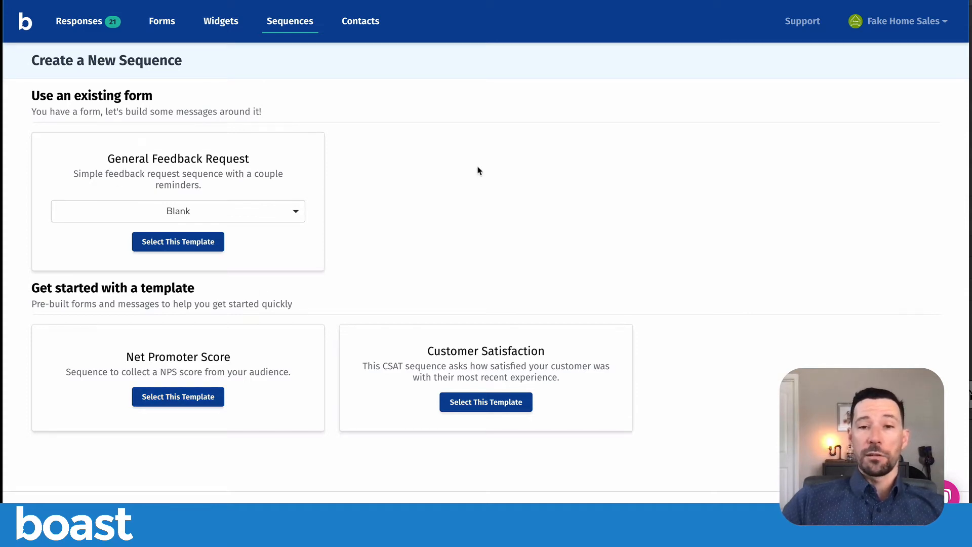
click(230, 215)
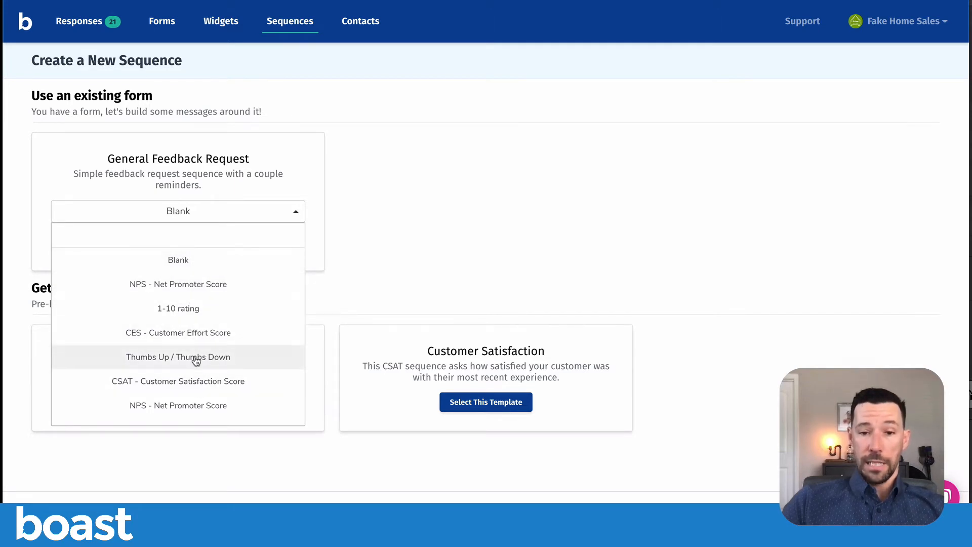
scroll(193, 320, down, 2)
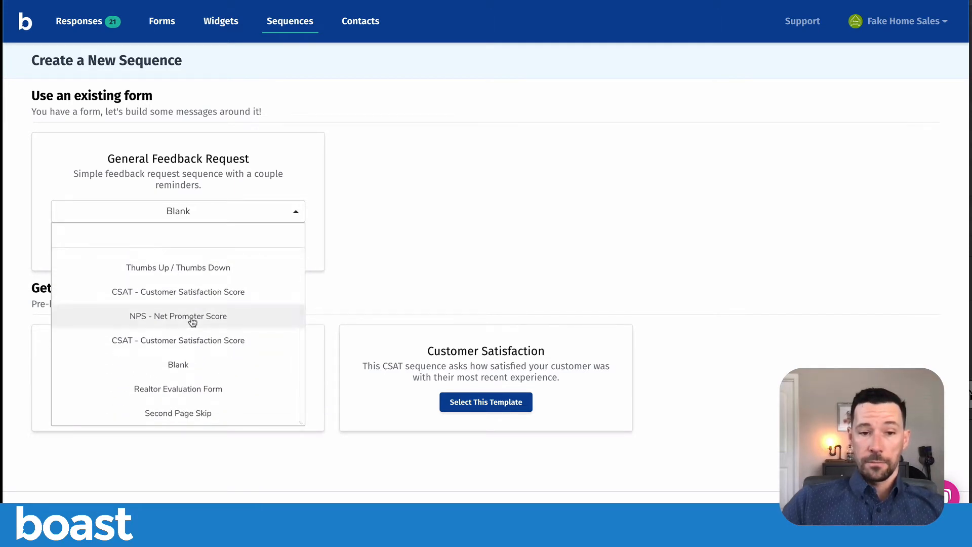
scroll(192, 322, up, 1)
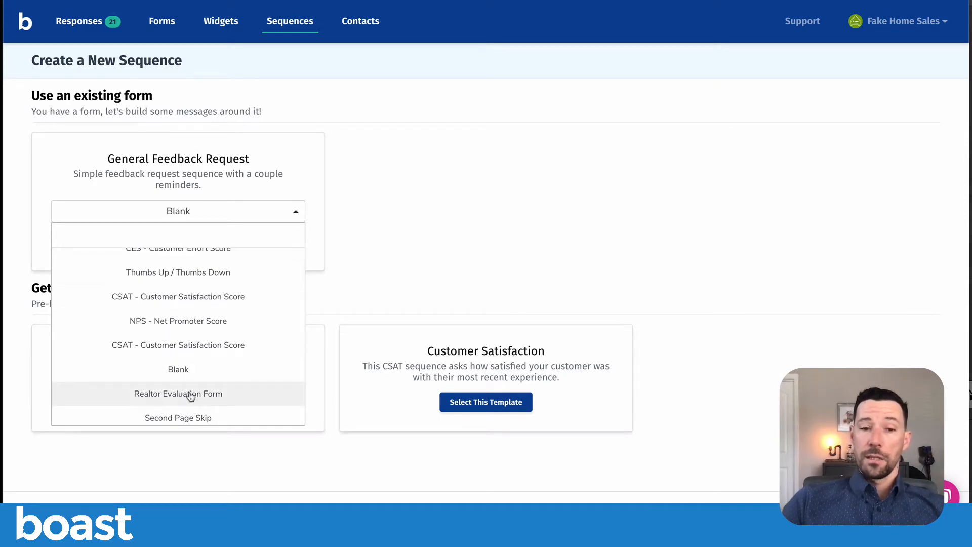
click(183, 320)
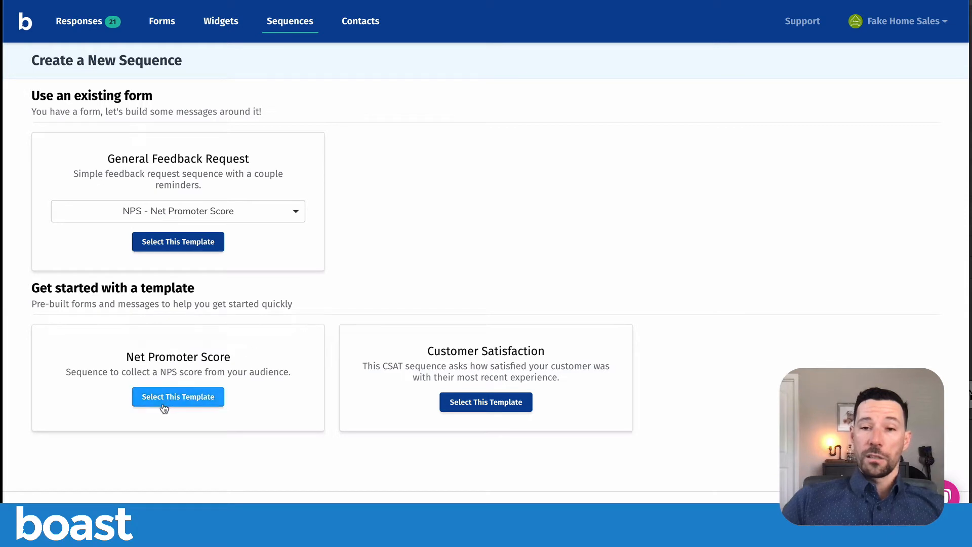
click(175, 219)
scroll(173, 382, down, 2)
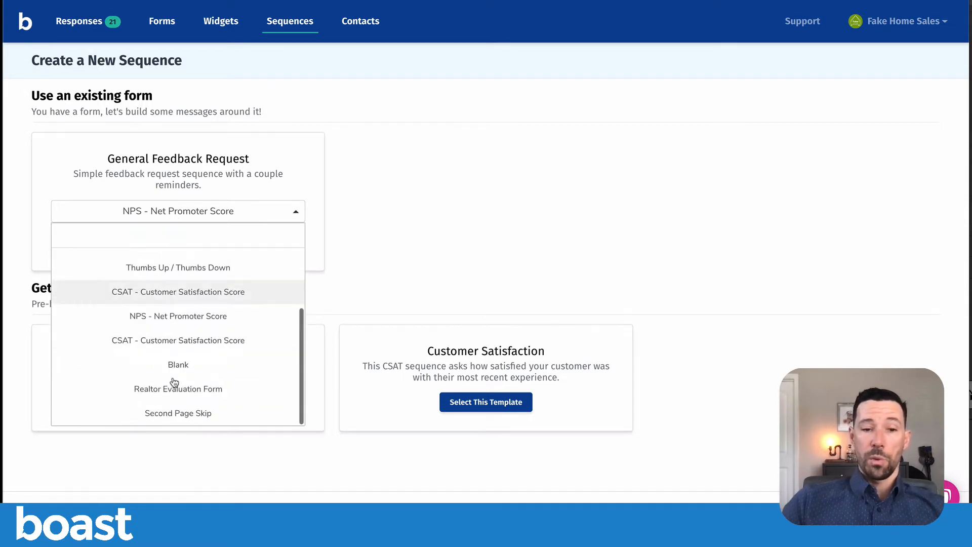
click(177, 388)
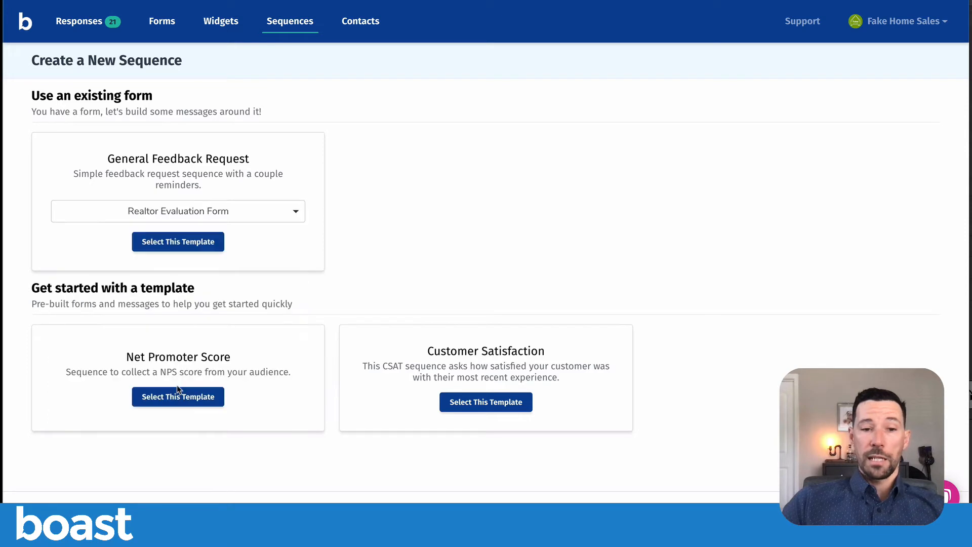
click(187, 246)
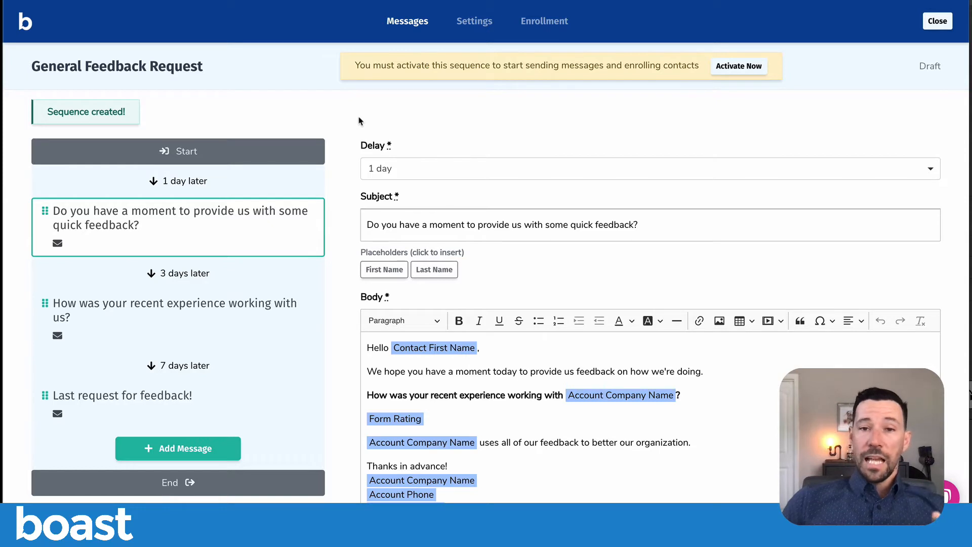
- Examine the delay, subject, body and placeholders of the sequence's first and second email messages
scroll(336, 124, down, 1)
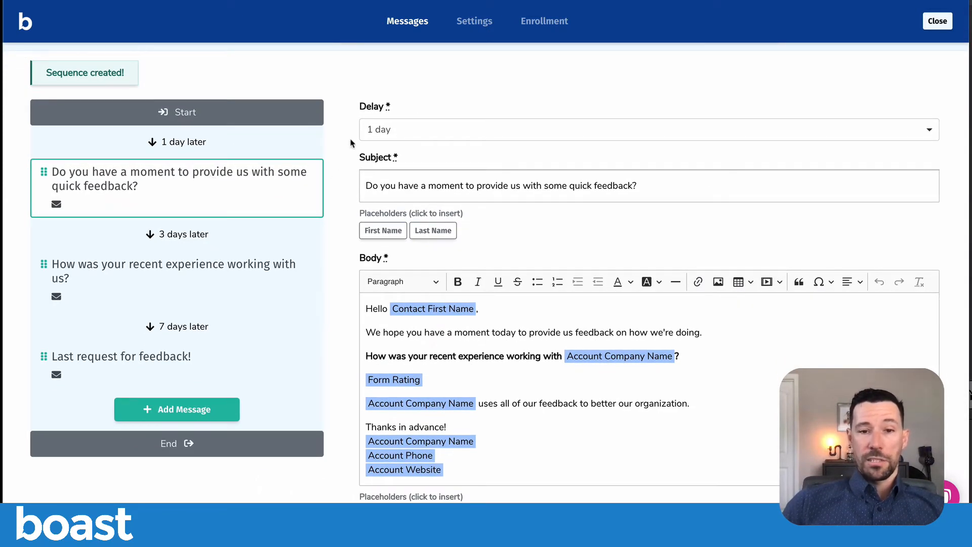
scroll(344, 128, down, 1)
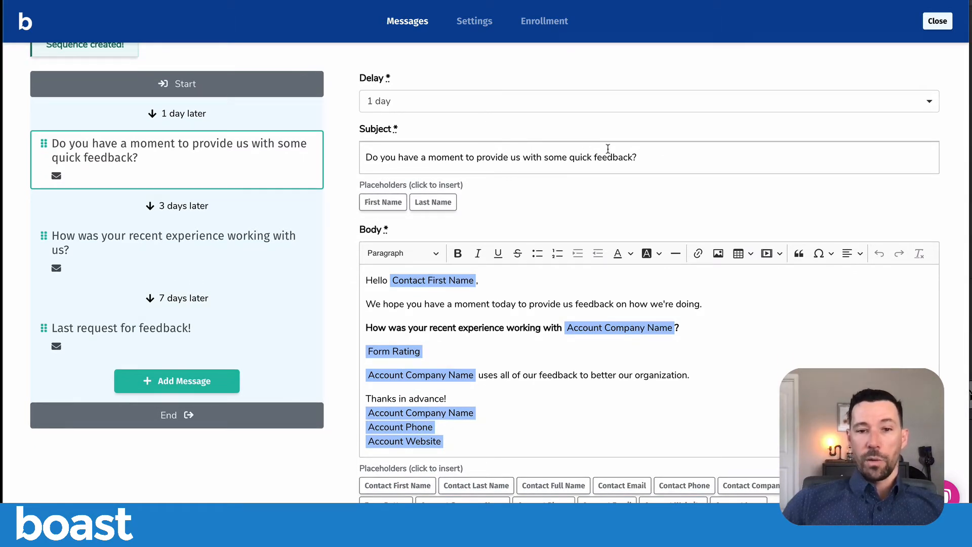
scroll(347, 208, down, 3)
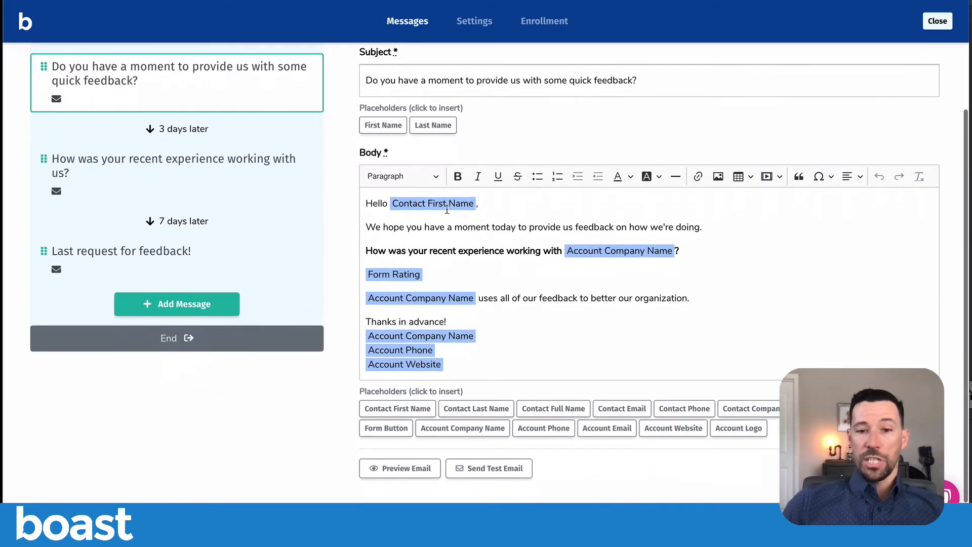
scroll(347, 278, up, 3)
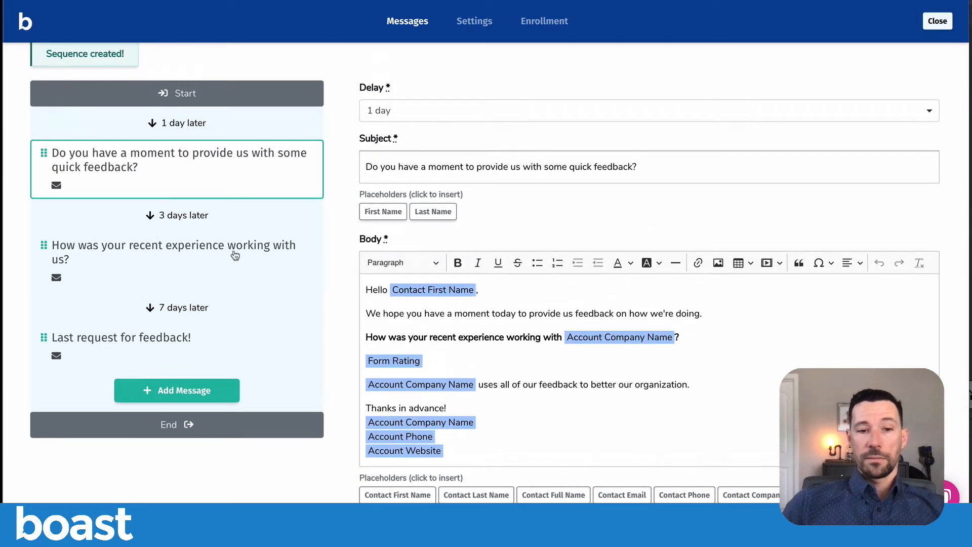
click(235, 255)
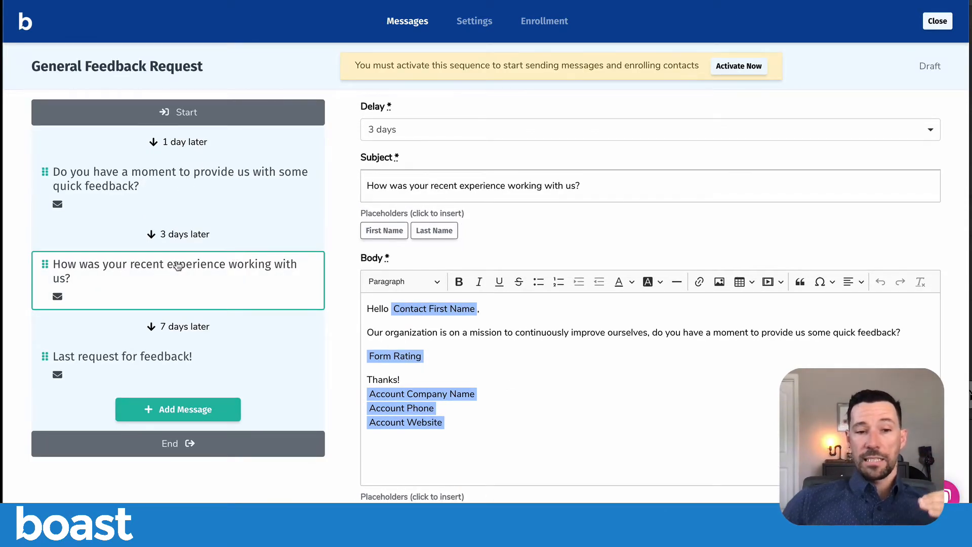
scroll(178, 264, down, 1)
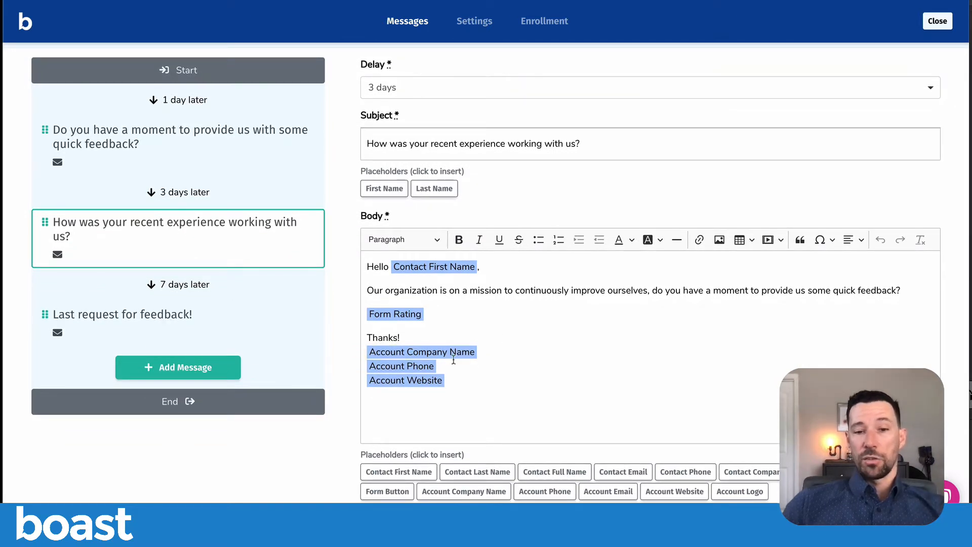
scroll(545, 342, down, 1)
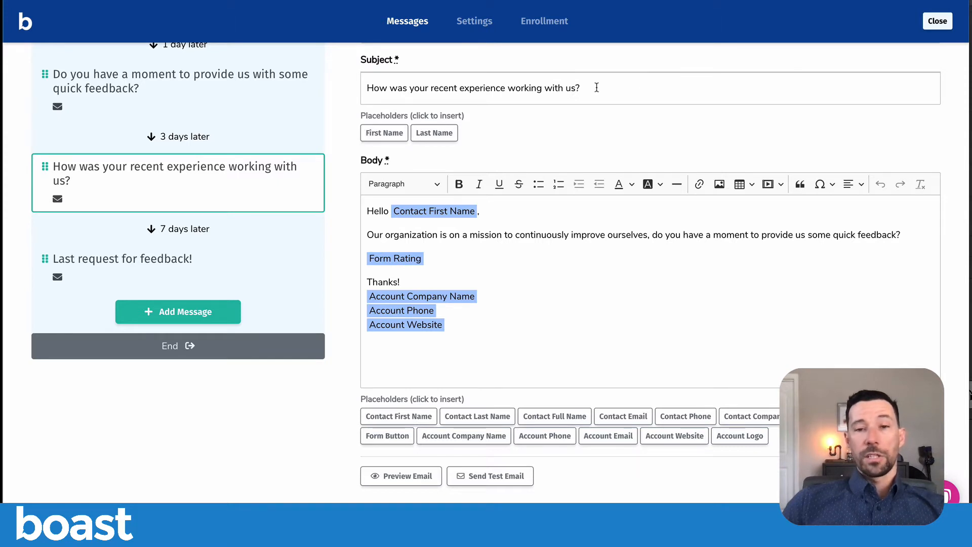
scroll(582, 209, down, 1)
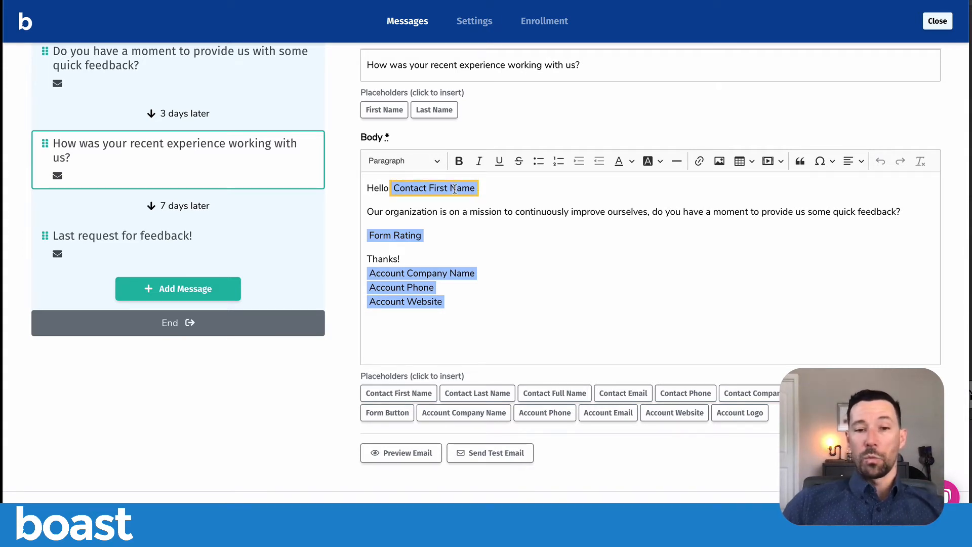
text(,)
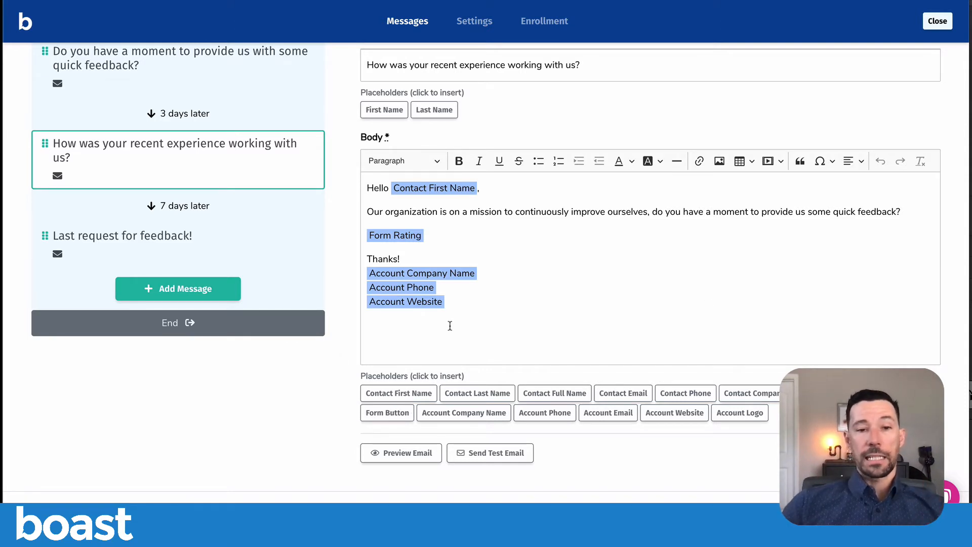
scroll(353, 291, up, 2)
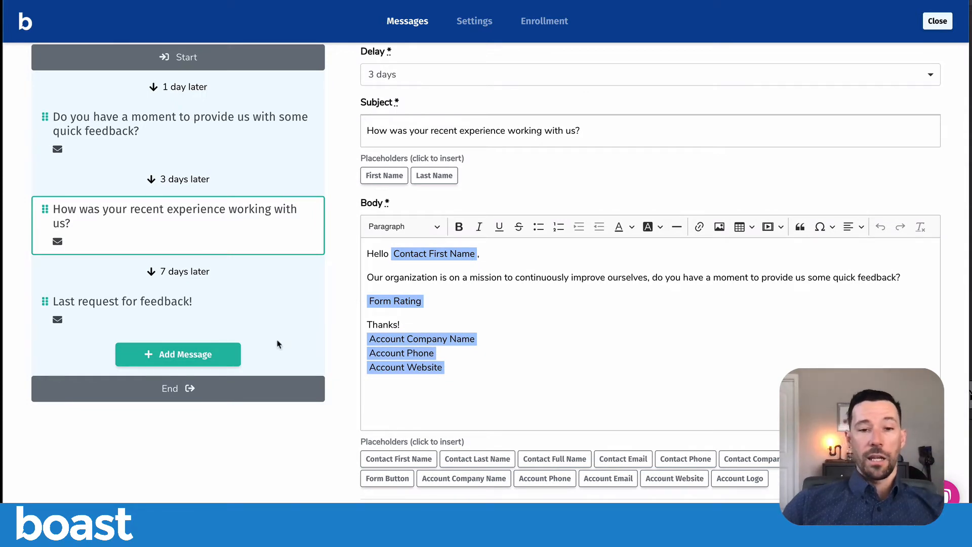
scroll(303, 319, up, 2)
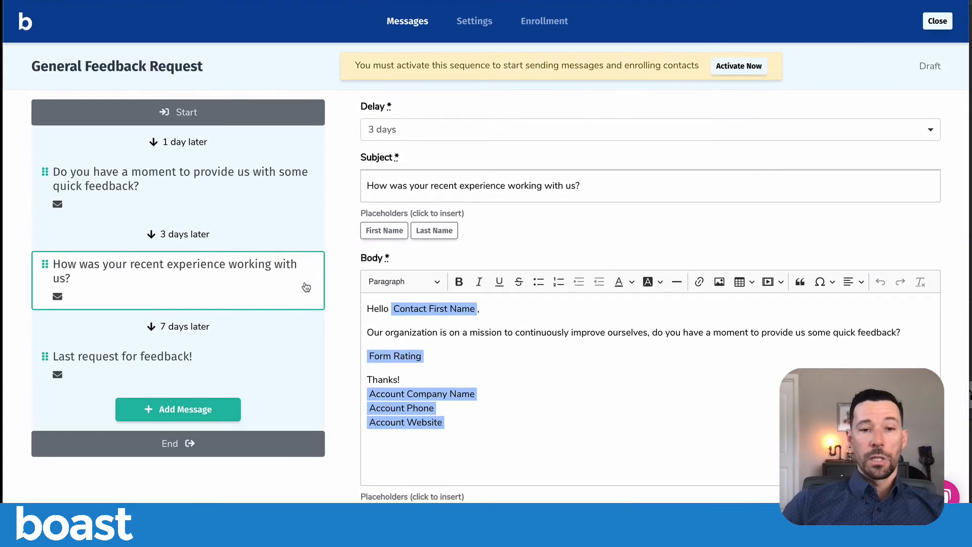
- In the general settings, name the sequence with the owner's first name plus "Demo Sequence", set the enrollment type to Multiple, and save
click(472, 23)
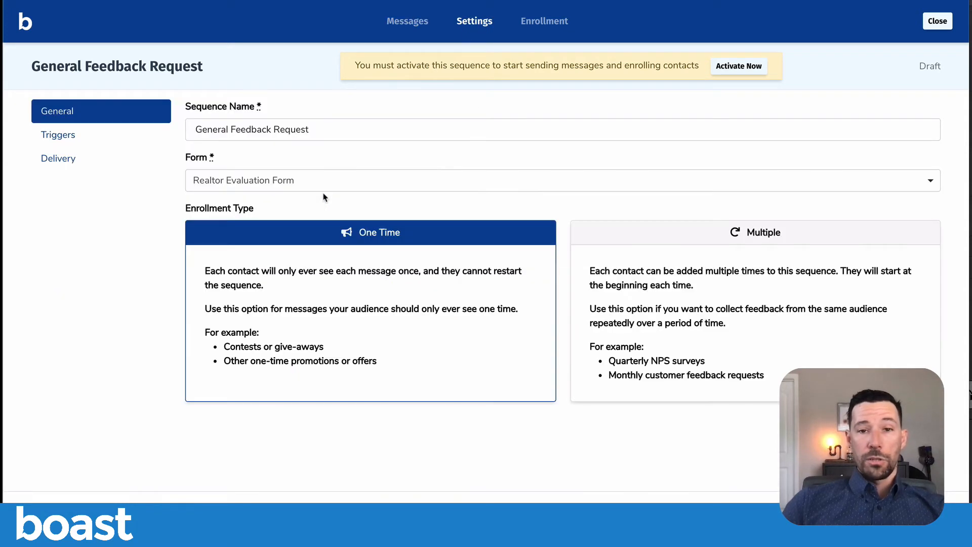
triple_click(332, 129)
text(Ryan's Demo)
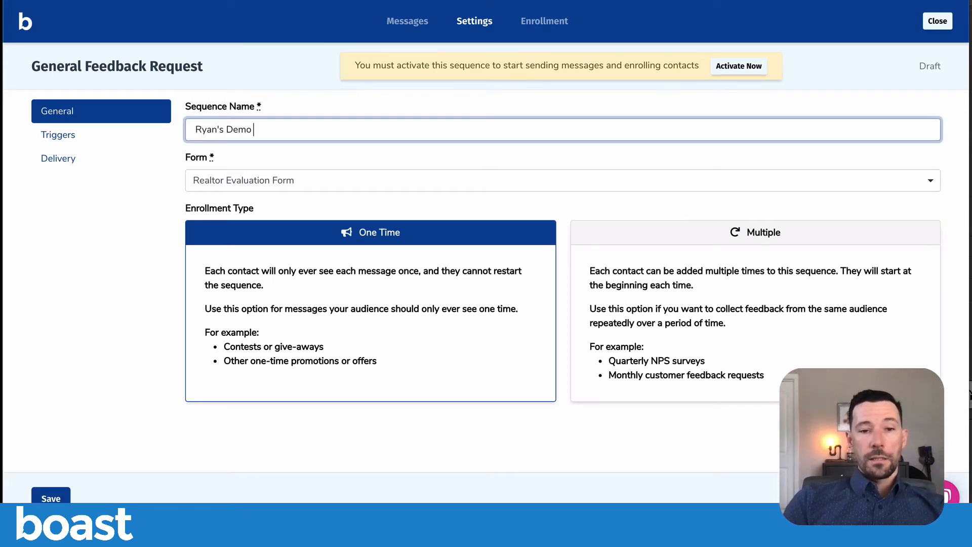
text( Sequence)
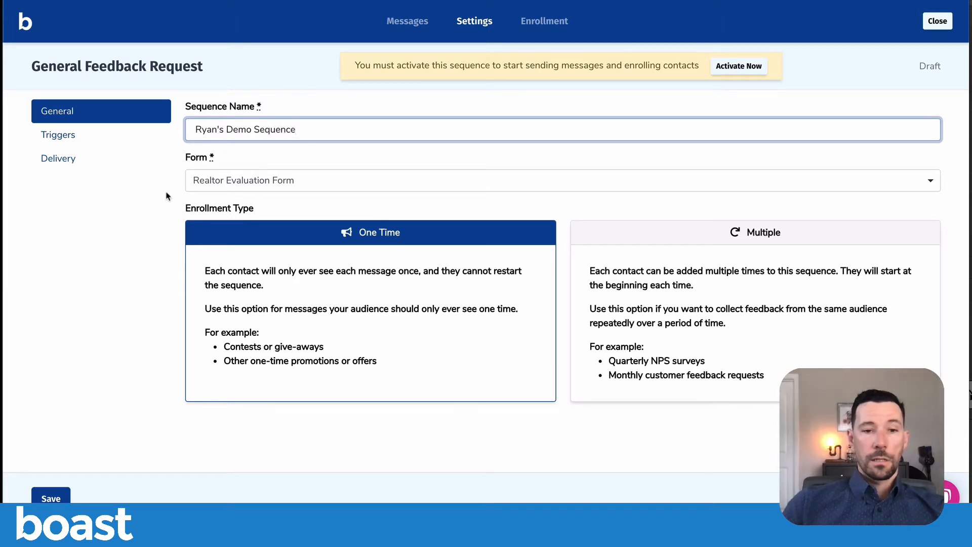
click(160, 195)
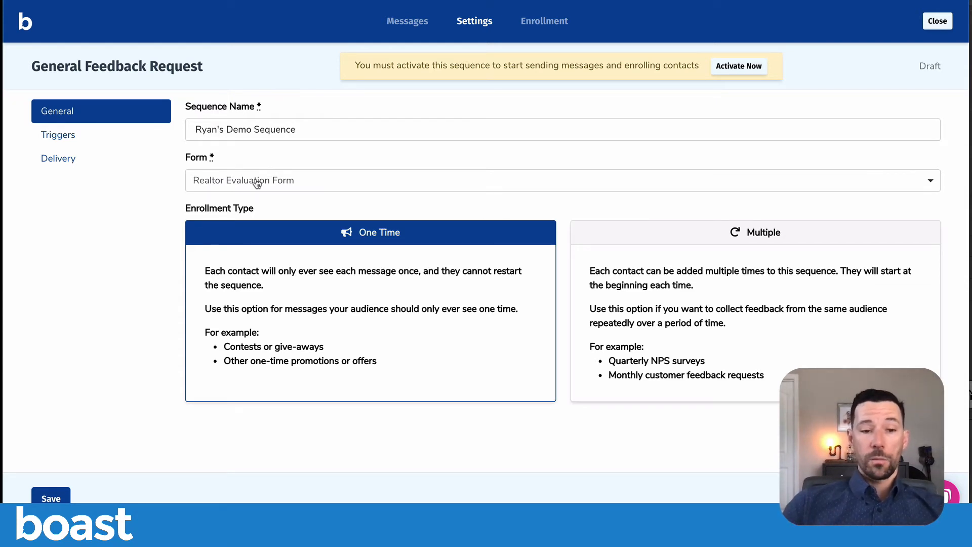
click(52, 496)
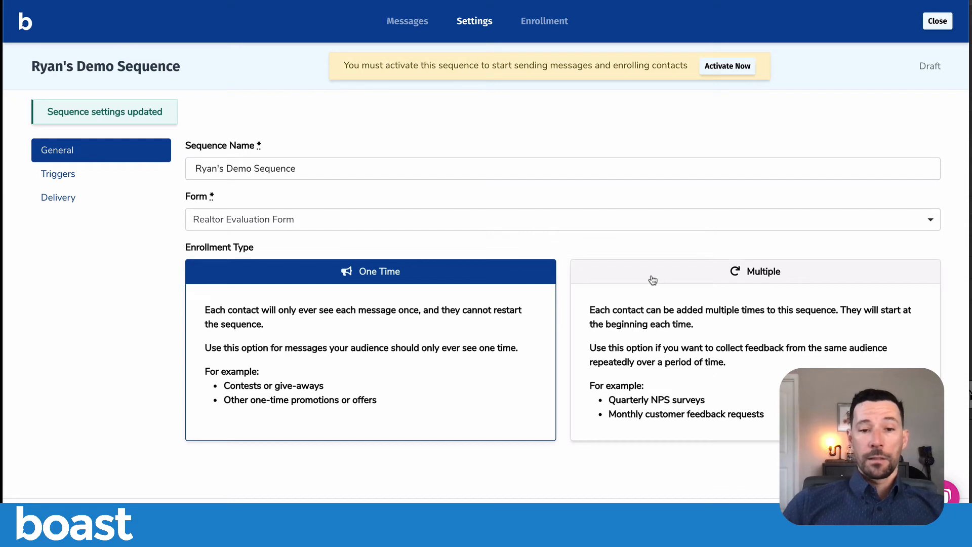
click(689, 271)
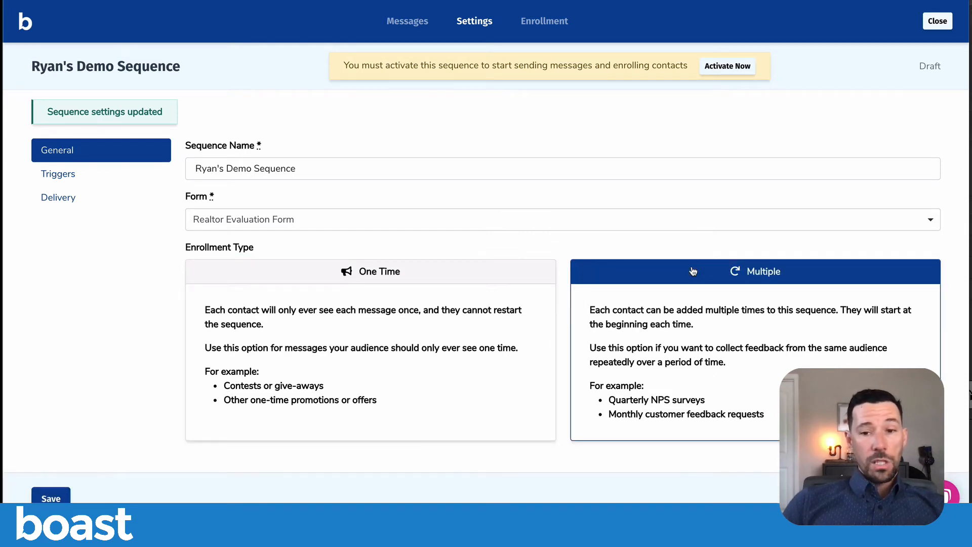
click(51, 496)
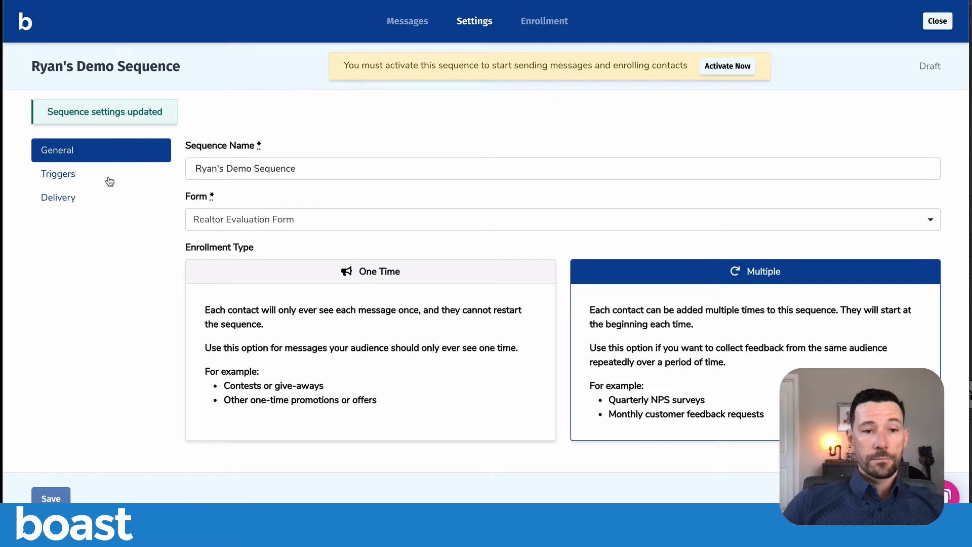
- Set the sequence's time interval trigger to Every 6 Months and save it
click(72, 176)
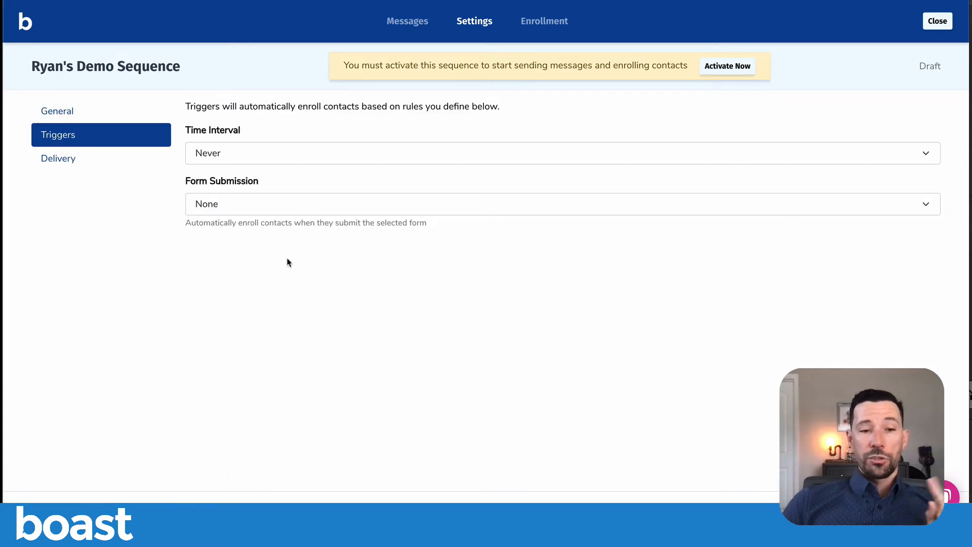
click(268, 155)
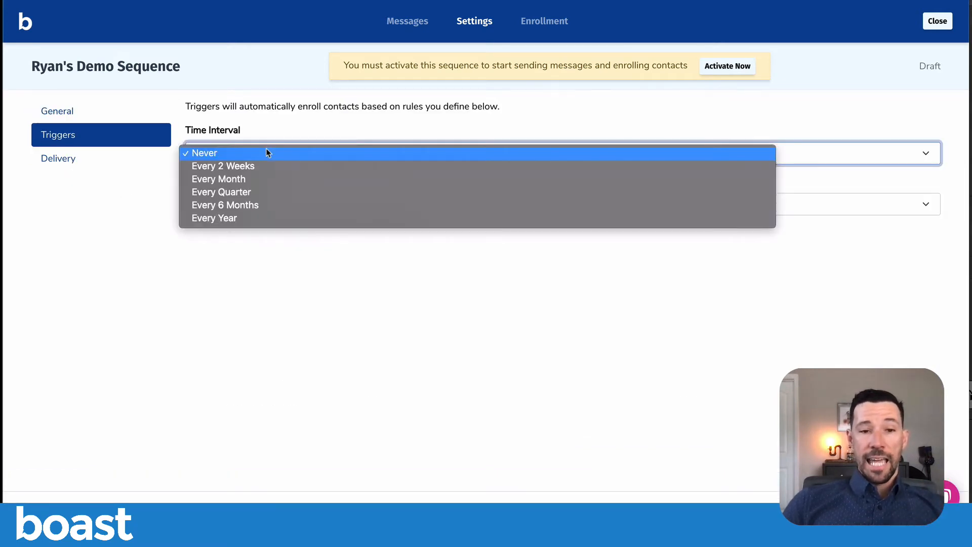
click(278, 205)
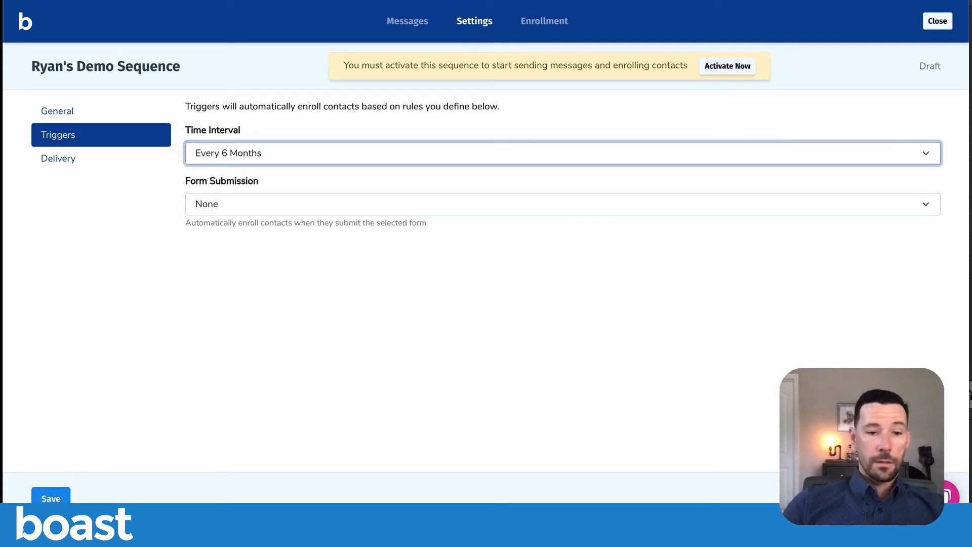
click(51, 498)
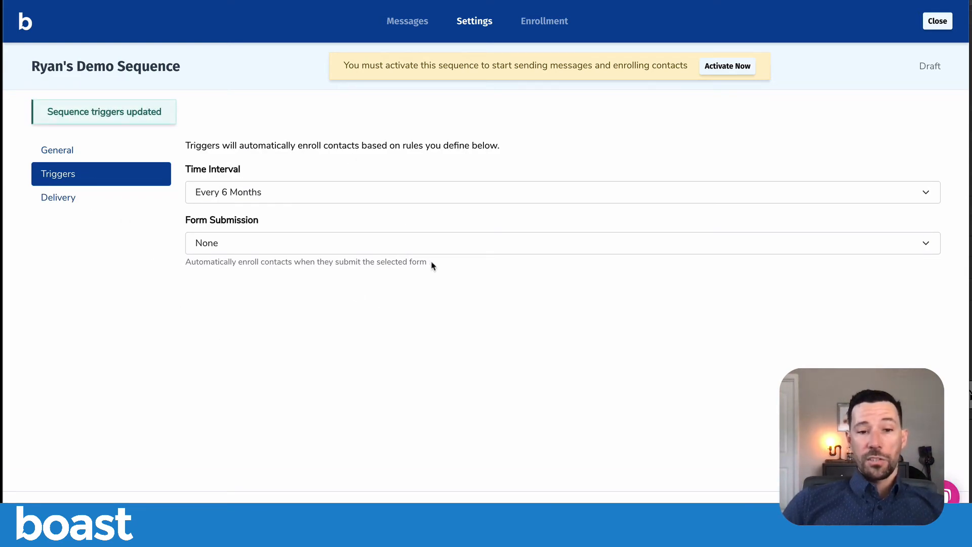
- Check which forms are available for the Form Submission trigger, and open the sequence's delivery settings
drag(433, 266, 185, 267)
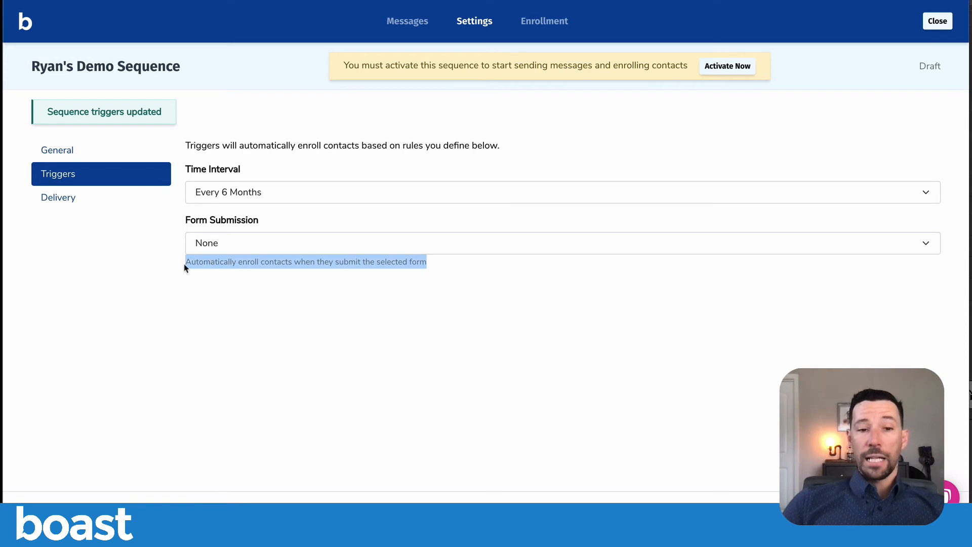
click(185, 267)
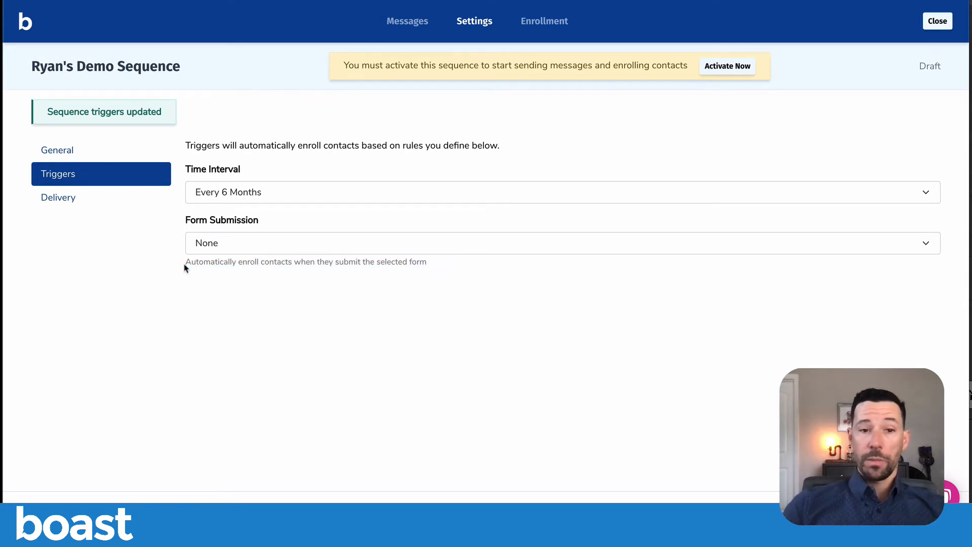
click(223, 247)
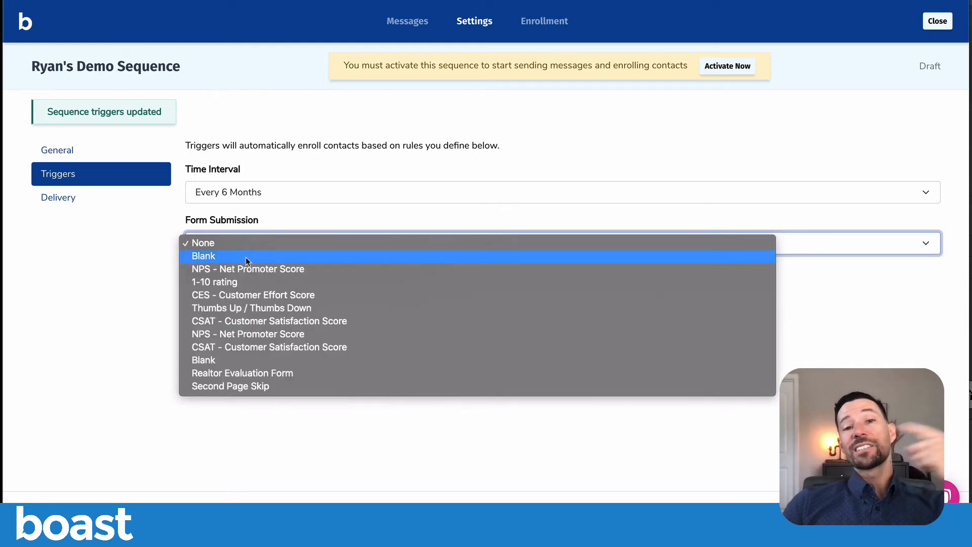
click(84, 355)
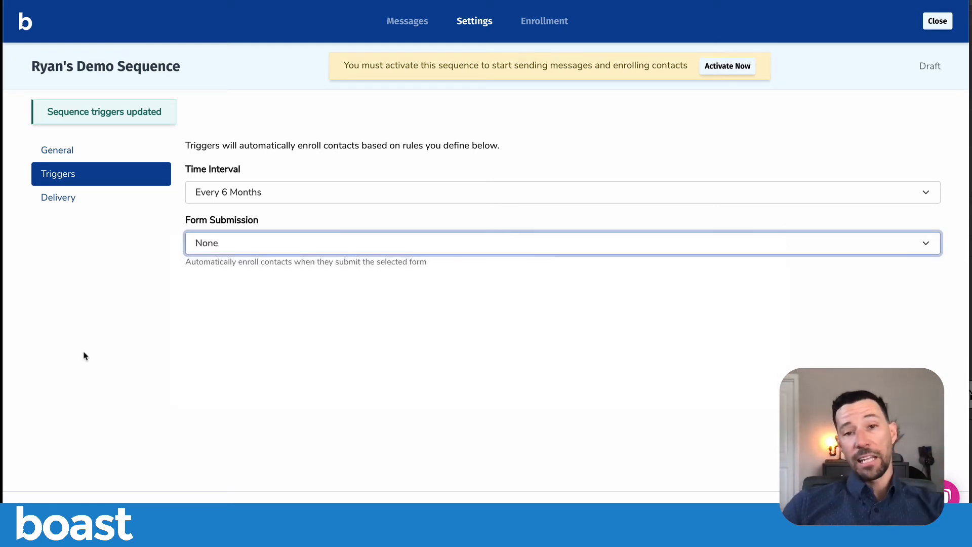
click(130, 257)
click(71, 200)
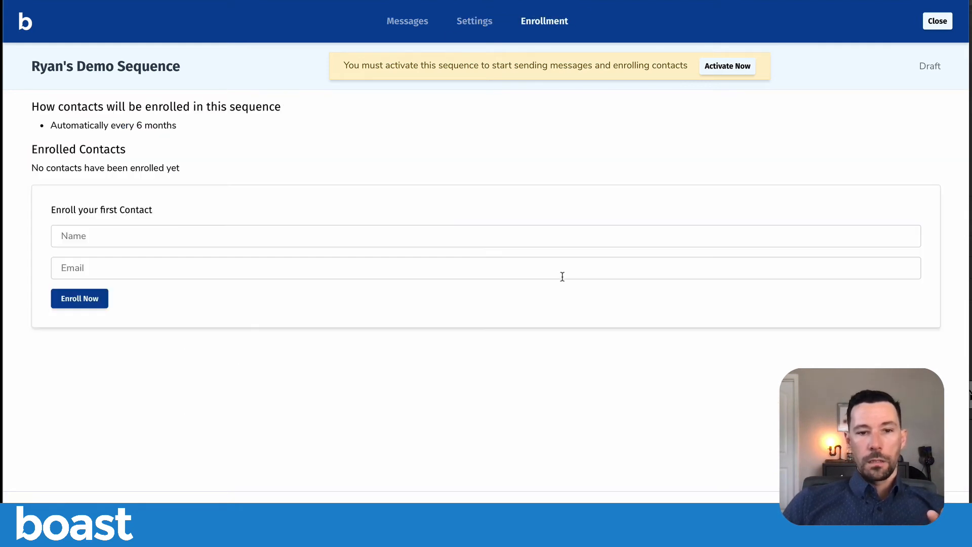
- Activate the demo sequence so it can send messages and enroll contacts, and close its editor
click(143, 236)
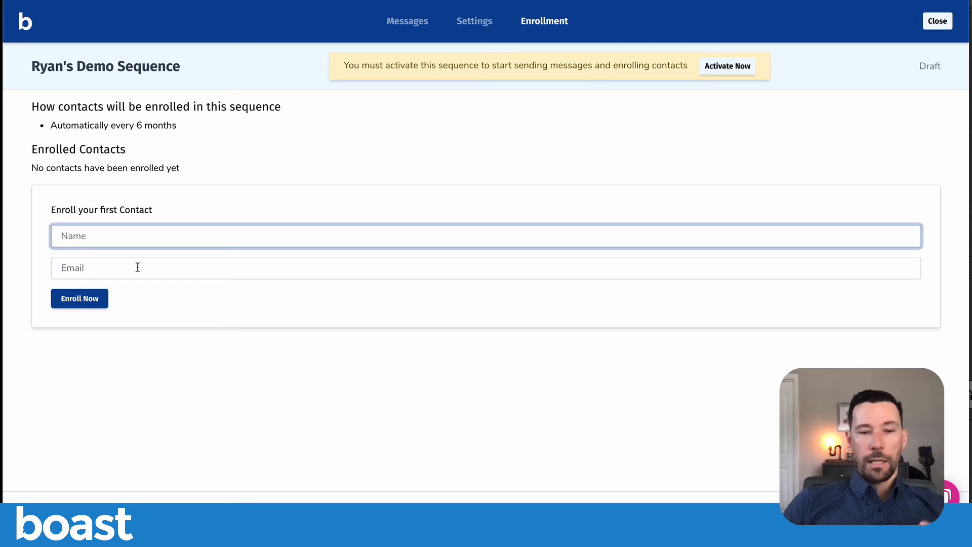
click(370, 123)
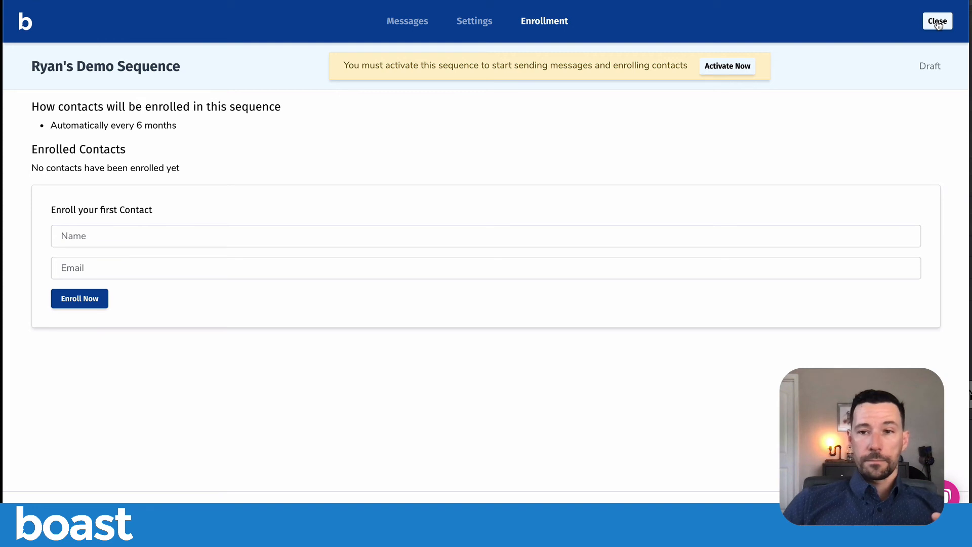
click(737, 69)
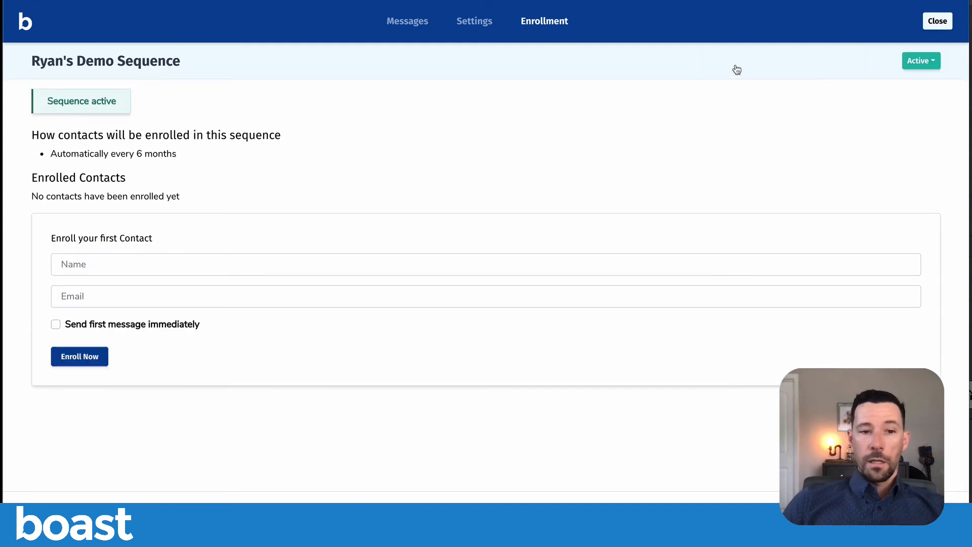
click(940, 23)
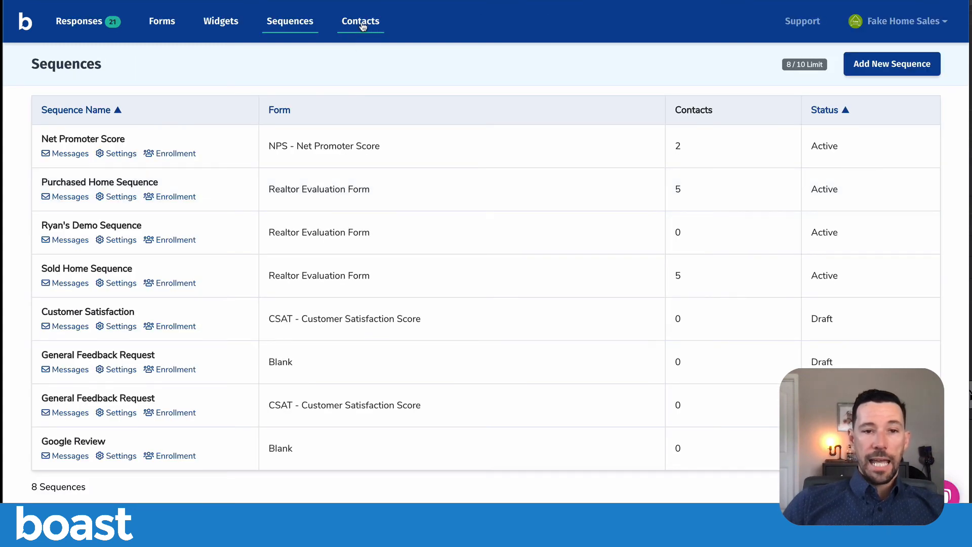
- Check the bulk update option Enroll in sequences for the first three listed contacts, and close it without applying
click(362, 26)
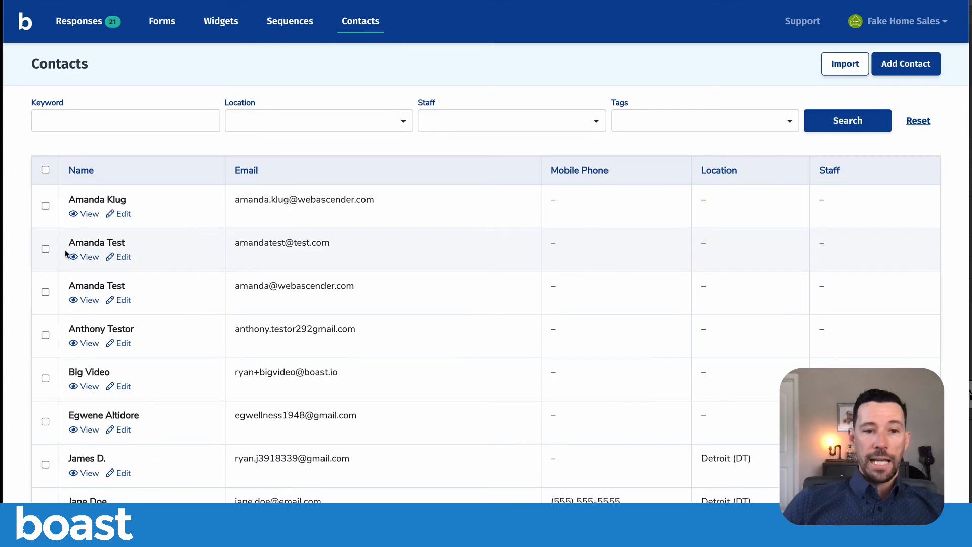
click(46, 207)
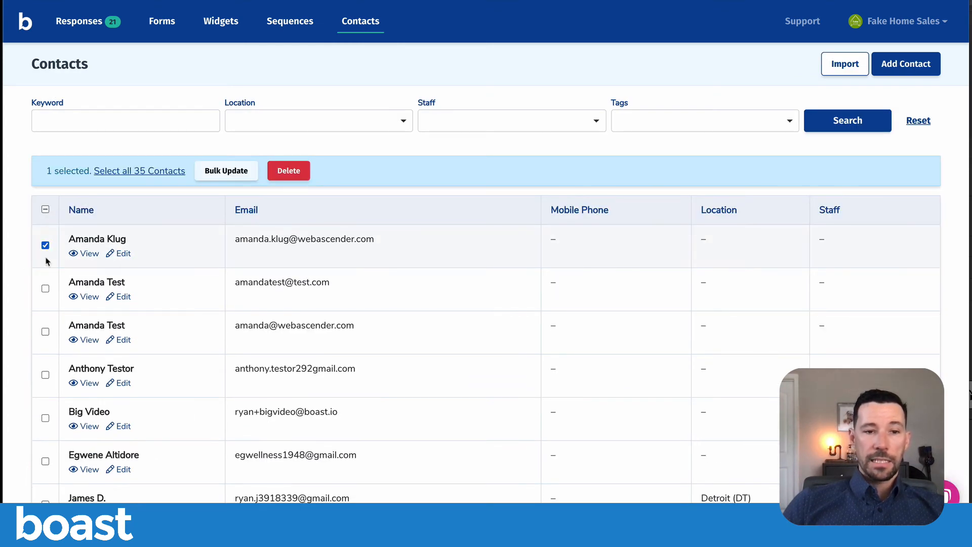
click(45, 288)
click(45, 332)
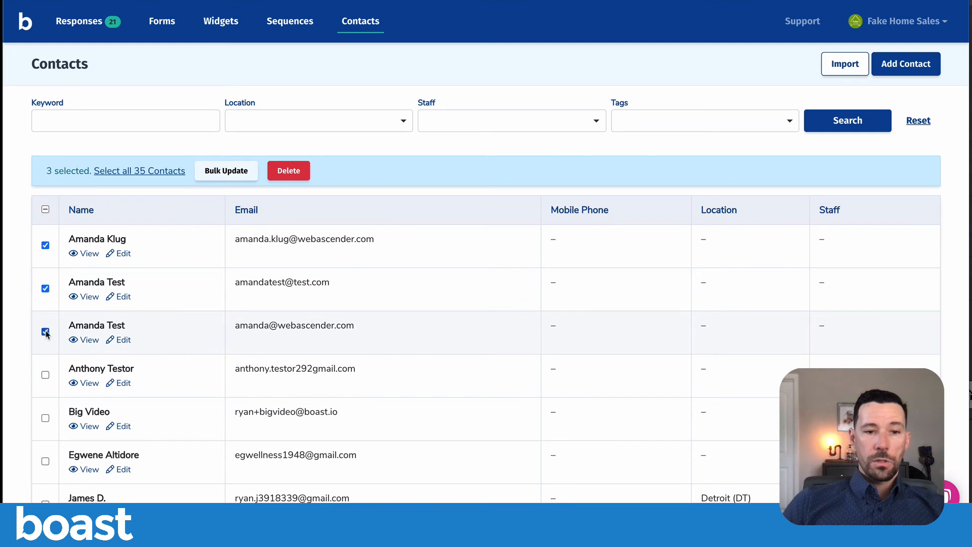
click(215, 173)
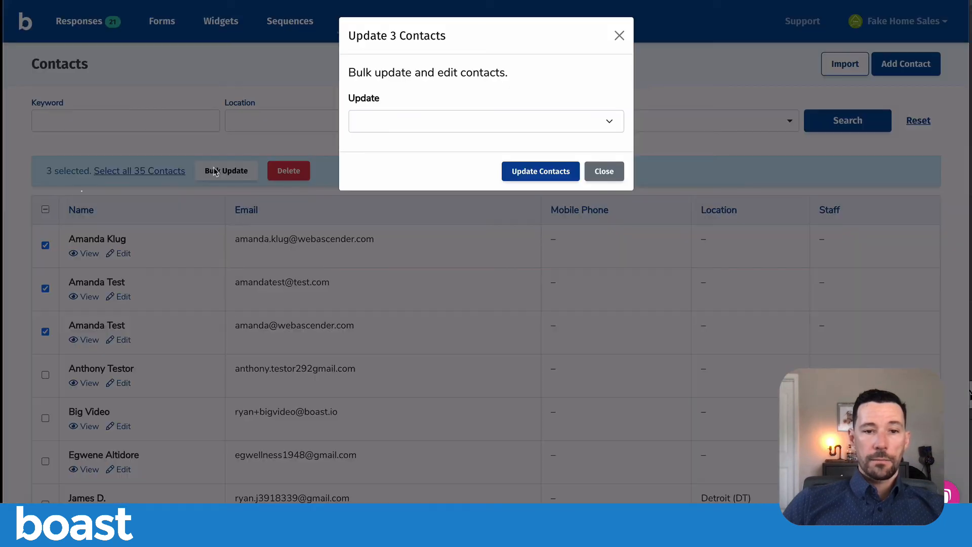
click(407, 128)
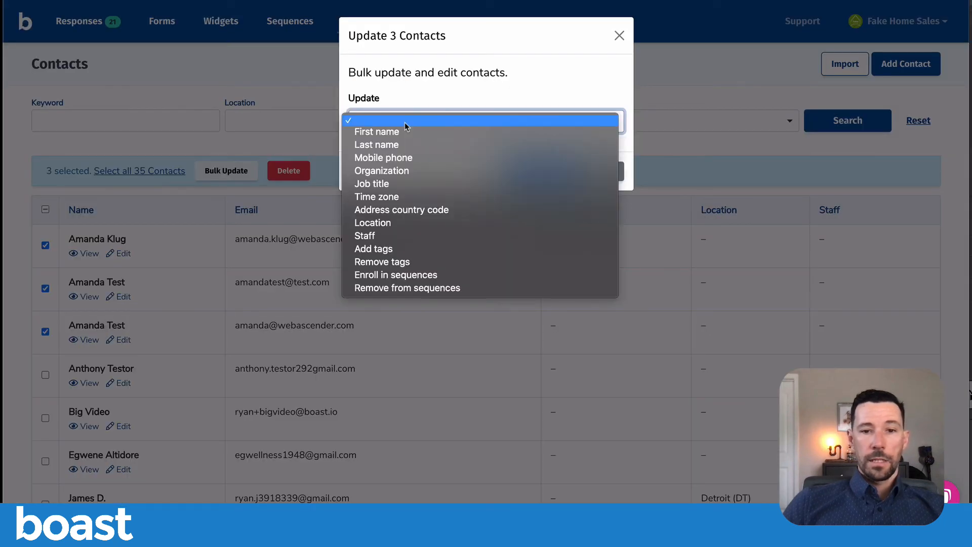
click(431, 275)
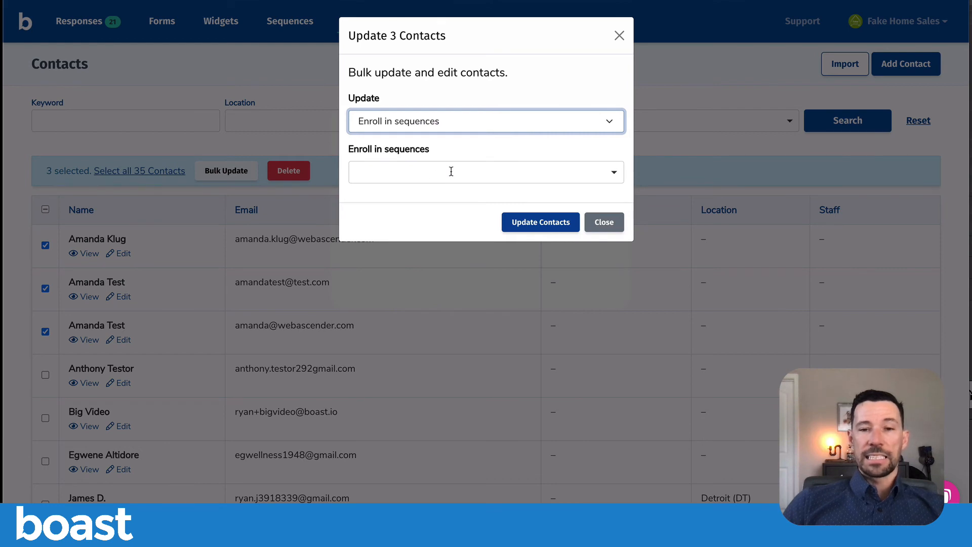
click(620, 36)
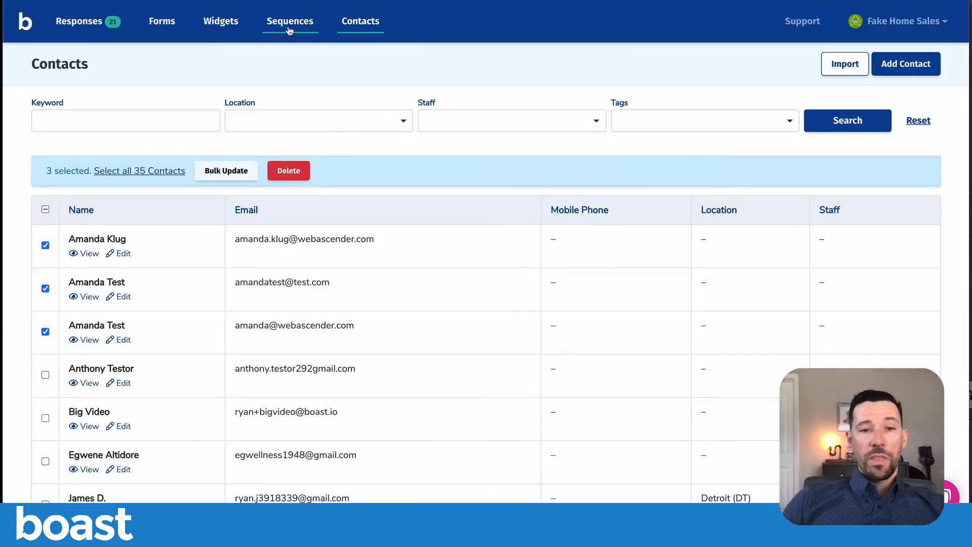
- In the demo sequence's trigger settings, set the Form Submission trigger to the first NPS - Net Promoter Score form
click(289, 33)
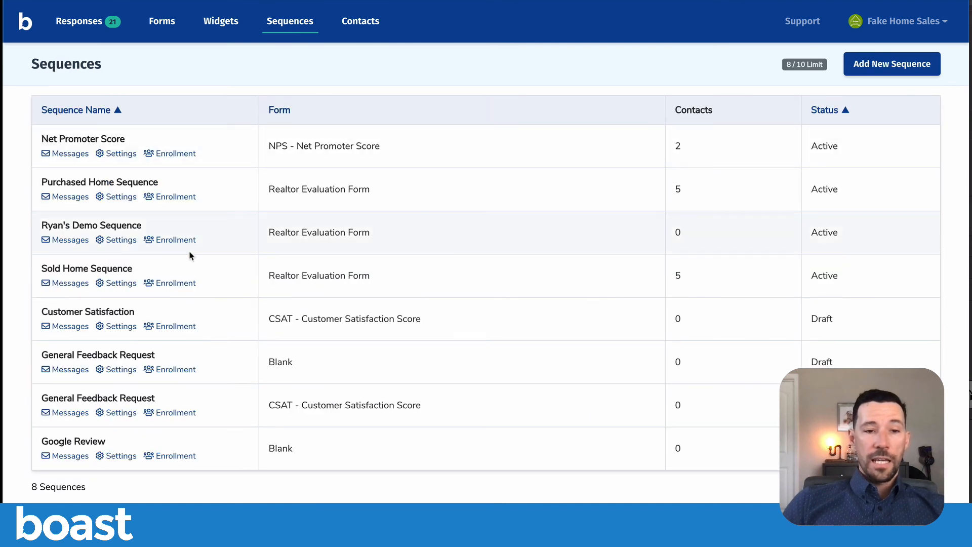
click(126, 243)
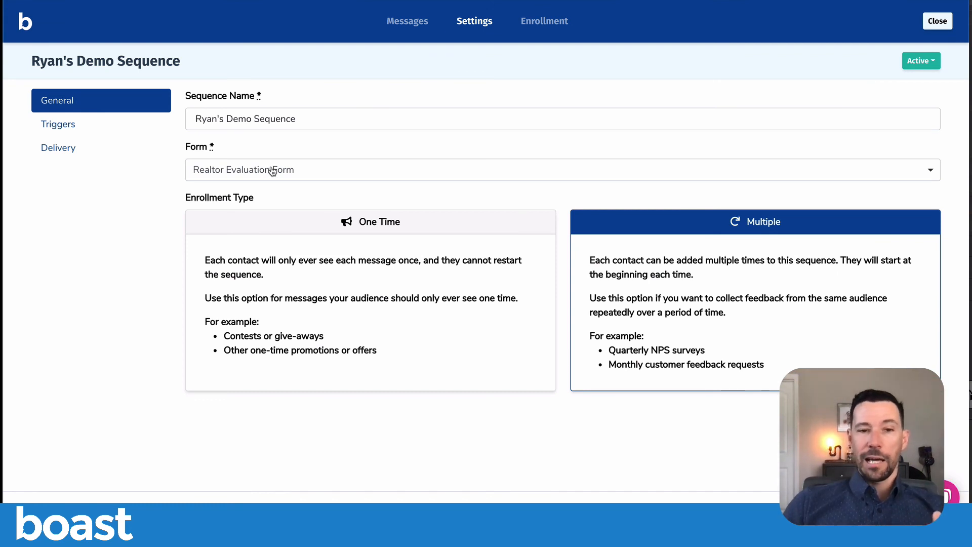
click(66, 125)
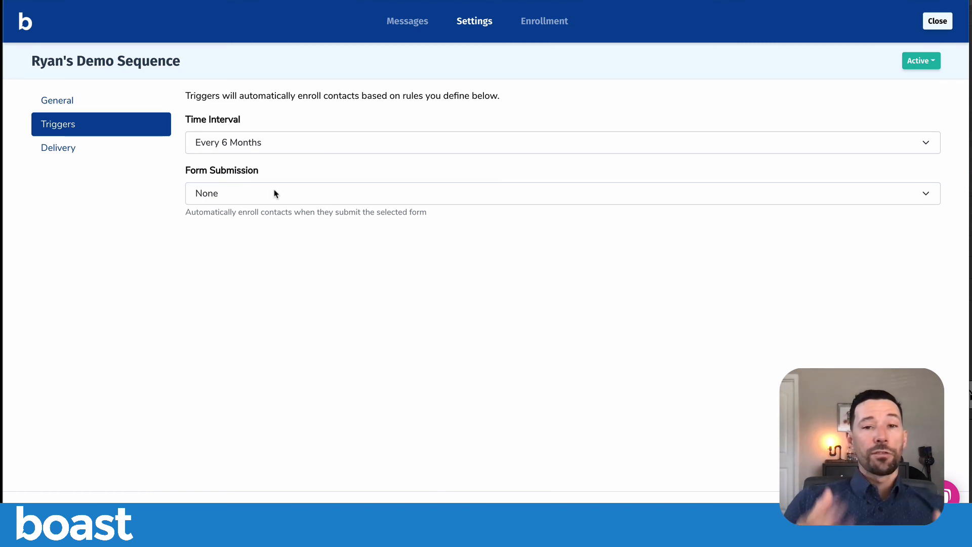
click(276, 195)
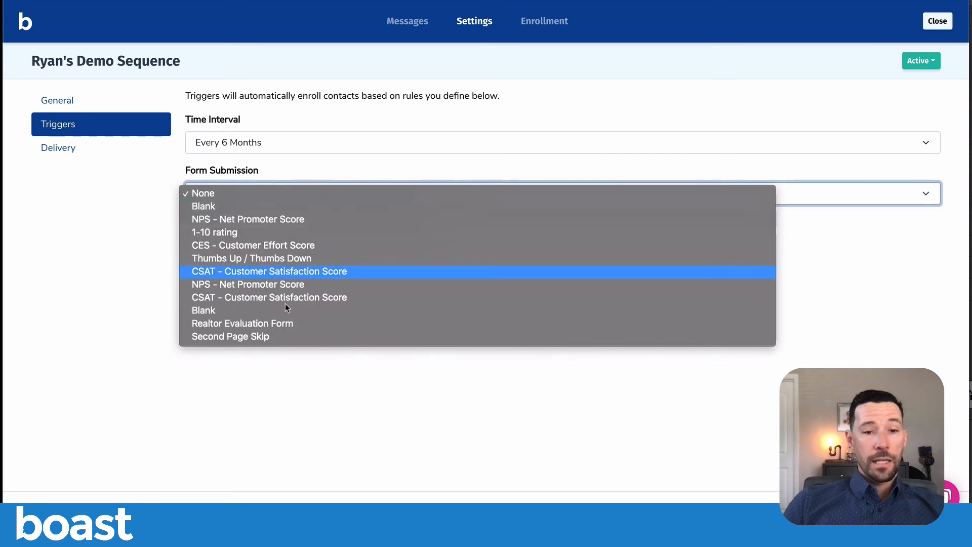
click(278, 218)
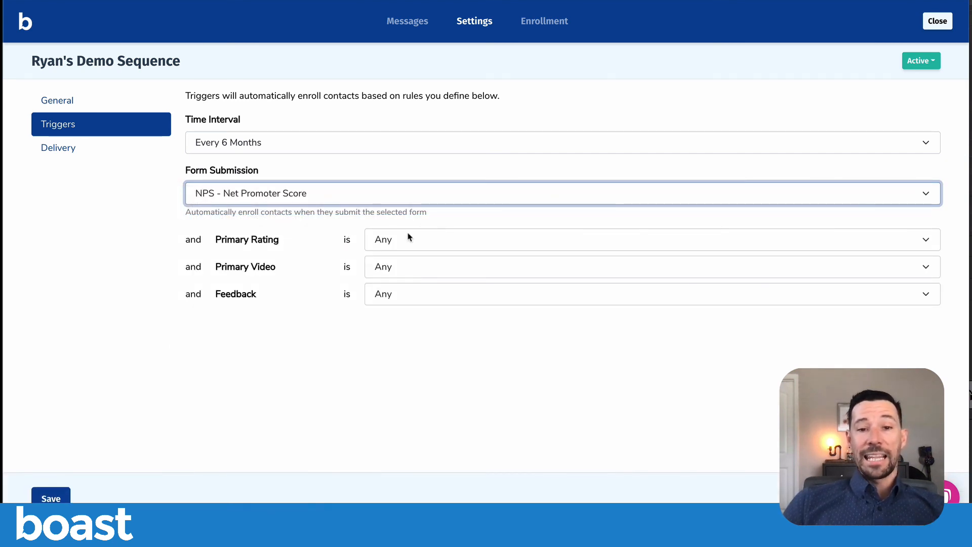
- Limit the form submission trigger to a Primary Rating of Promoters and a Primary Video of Not submitted
click(408, 239)
click(418, 252)
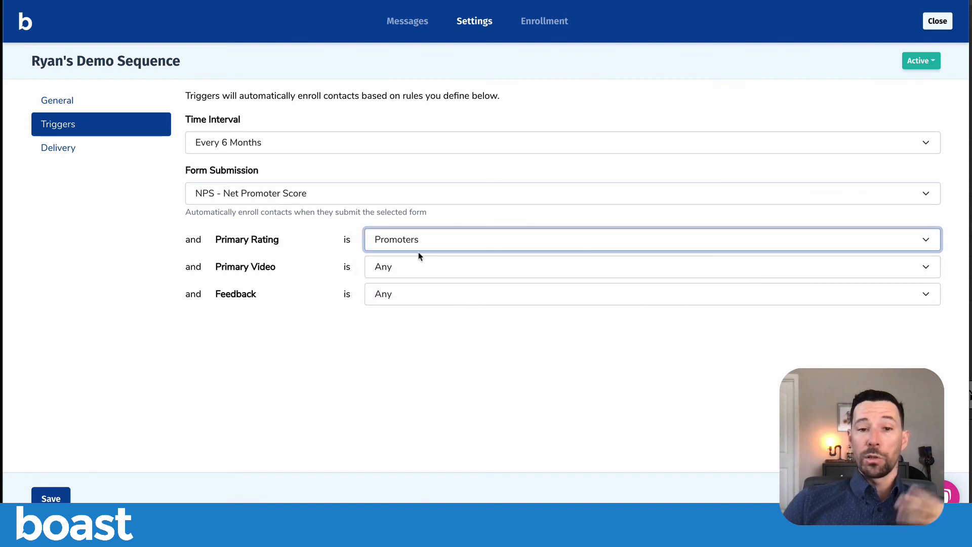
click(419, 268)
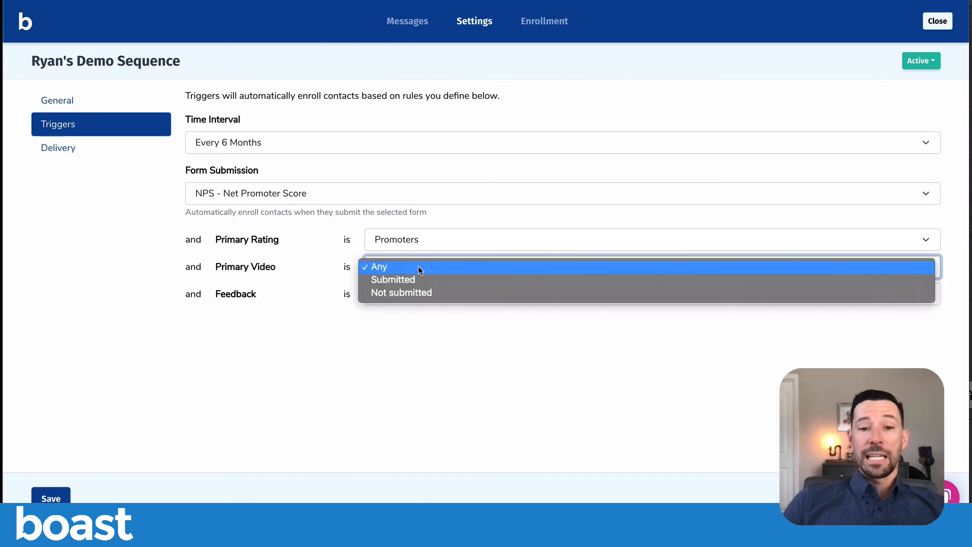
click(418, 292)
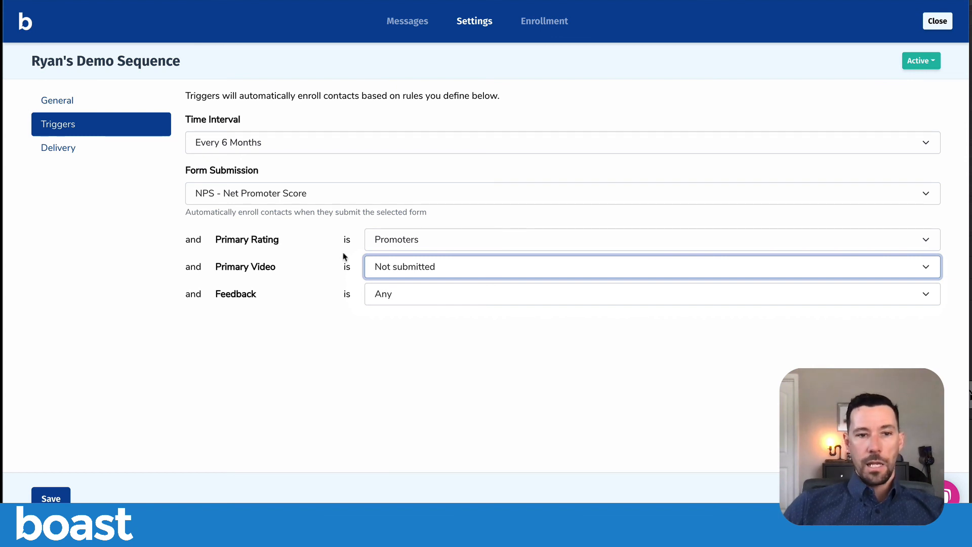
click(115, 236)
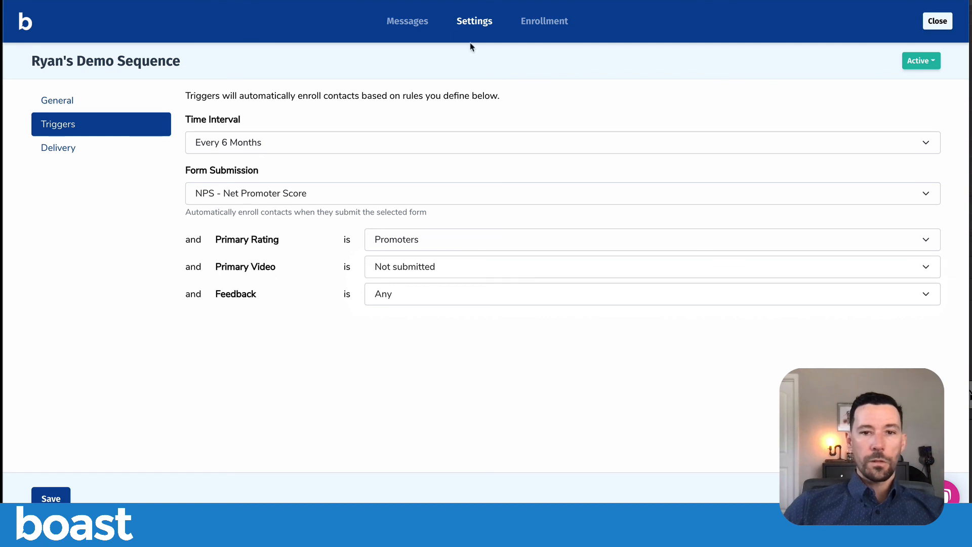
click(416, 21)
click(588, 148)
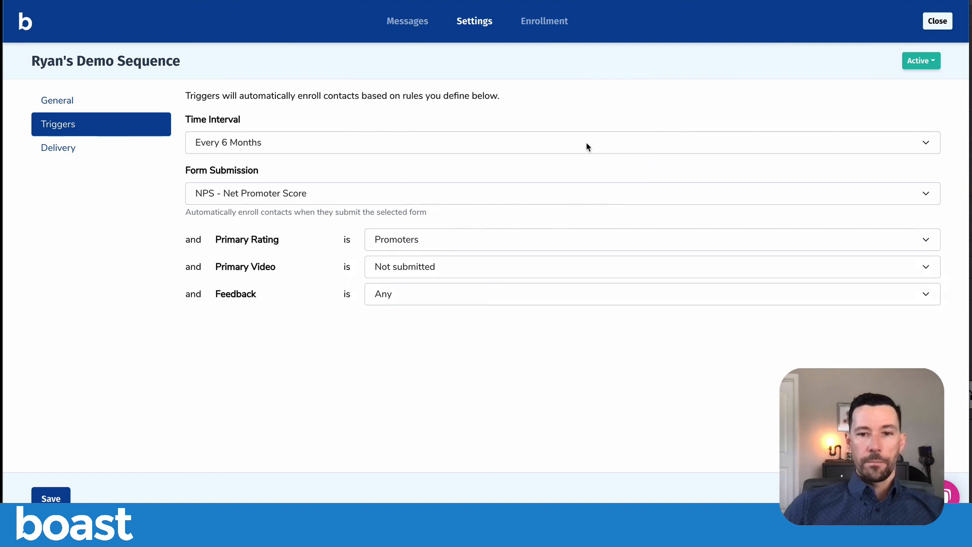